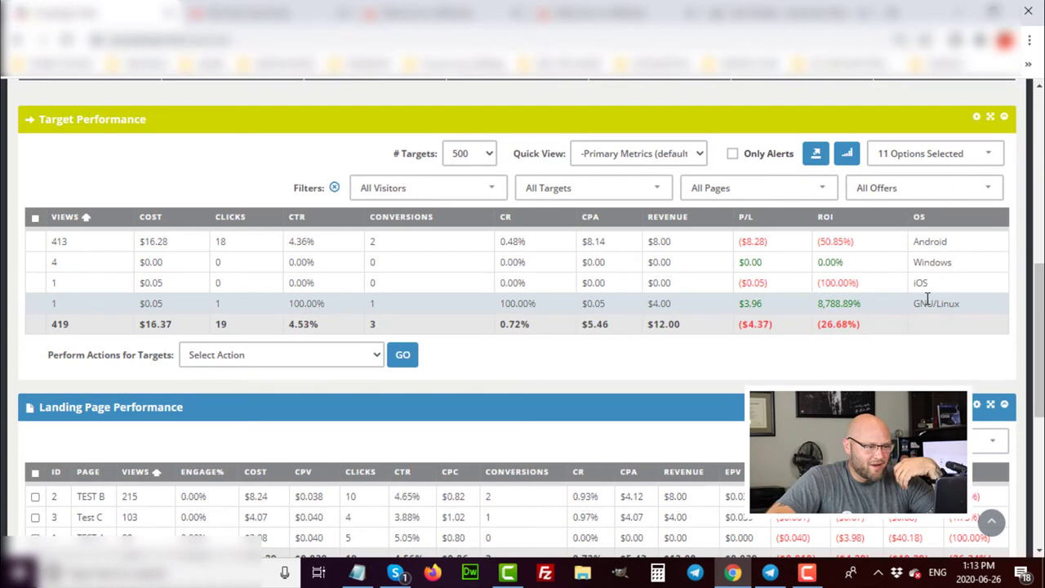
Replace the OS column with the Browser column in the Target Performance table
left_click(905, 163)
scroll(913, 297, "down", 2)
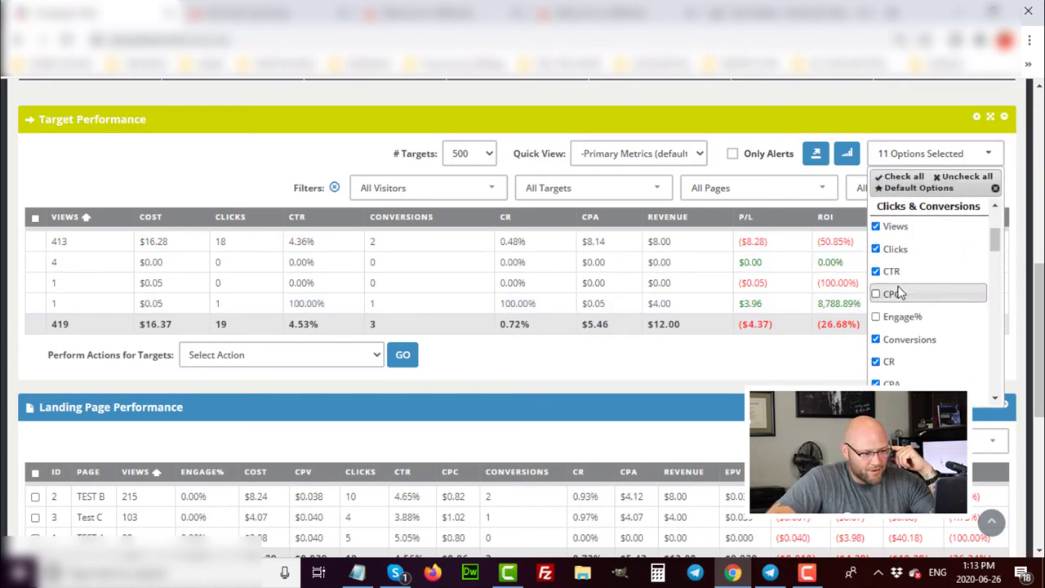
scroll(910, 296, "down", 2)
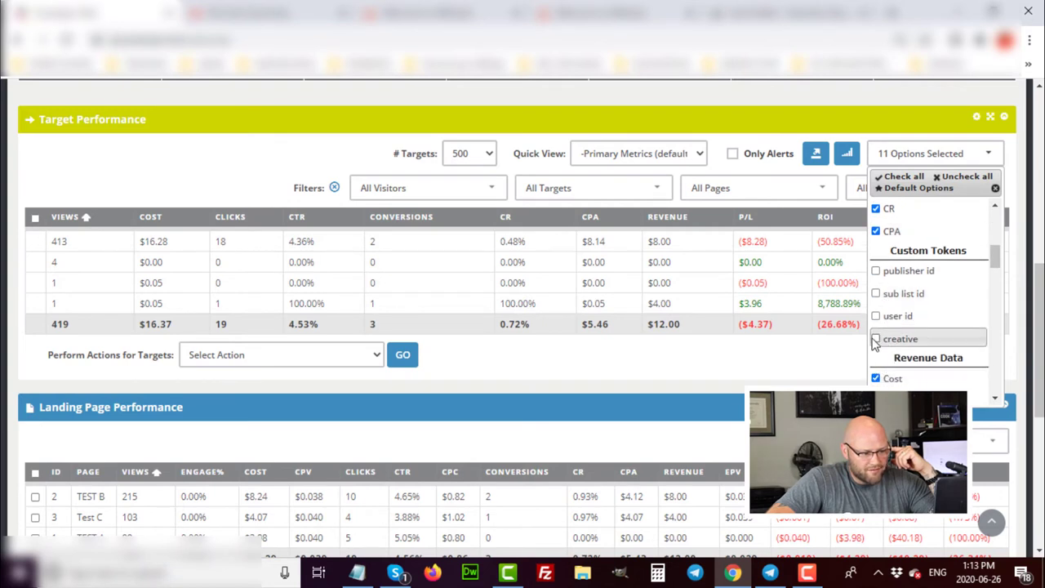
scroll(884, 343, "down", 3)
scroll(889, 357, "down", 15)
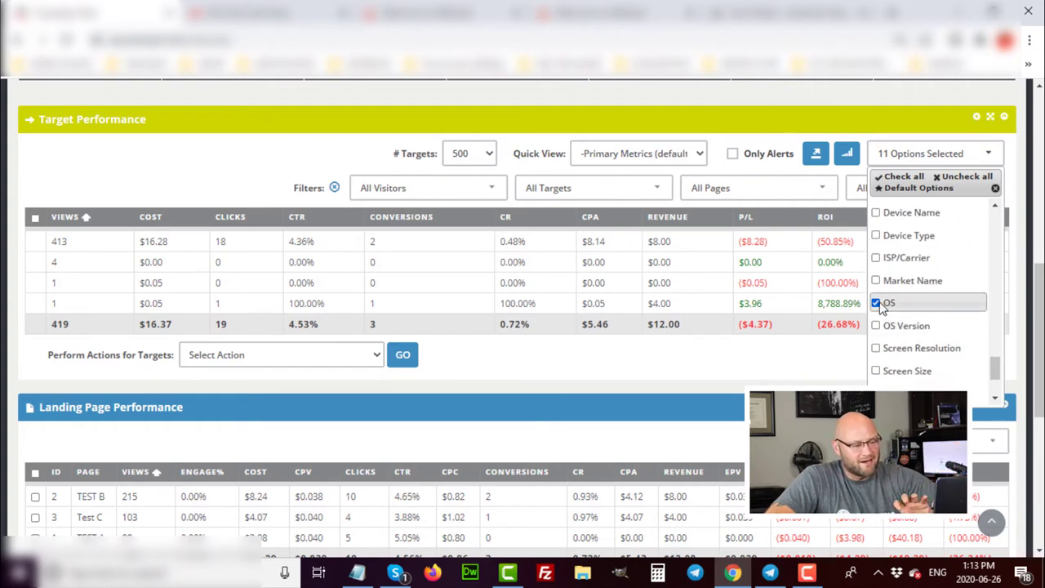
left_click(880, 303)
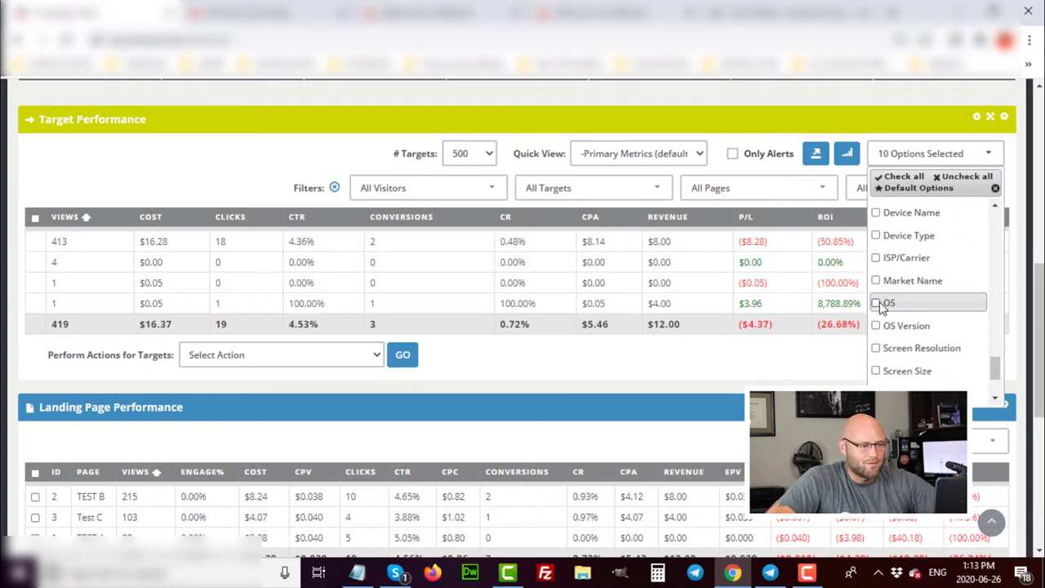
scroll(898, 261, "up", 3)
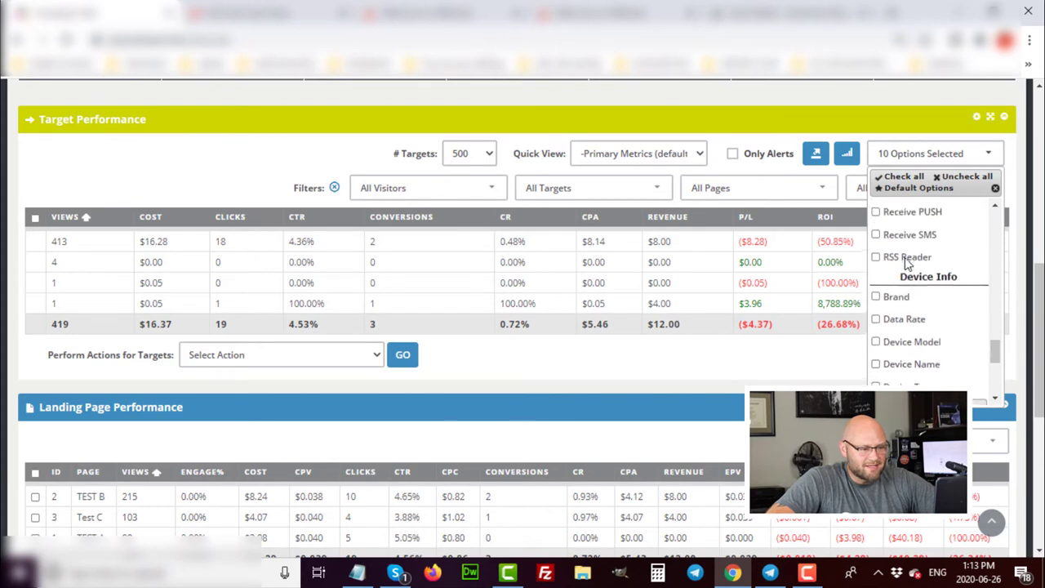
scroll(898, 319, "up", 5)
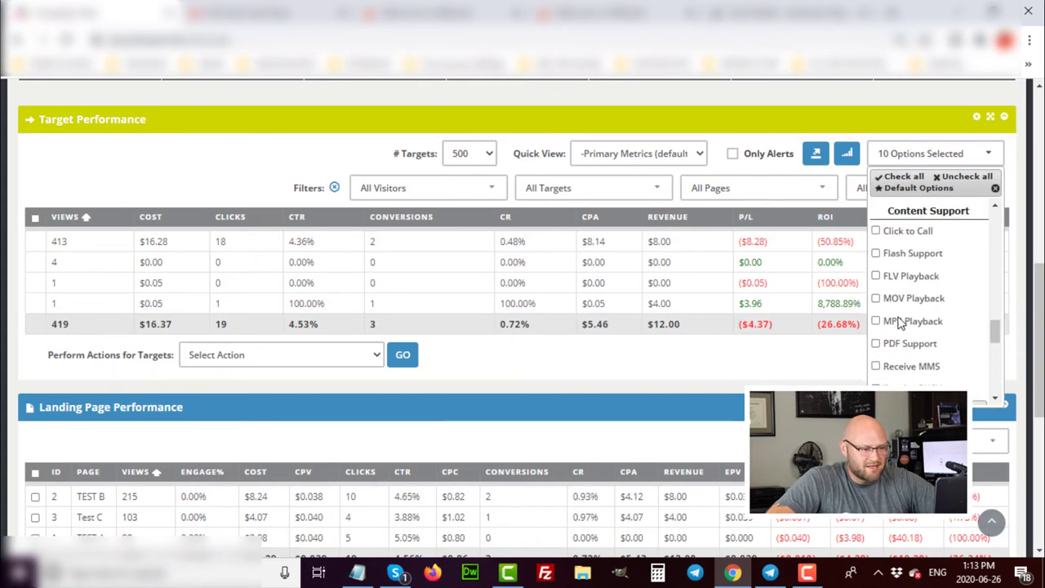
scroll(899, 324, "up", 1)
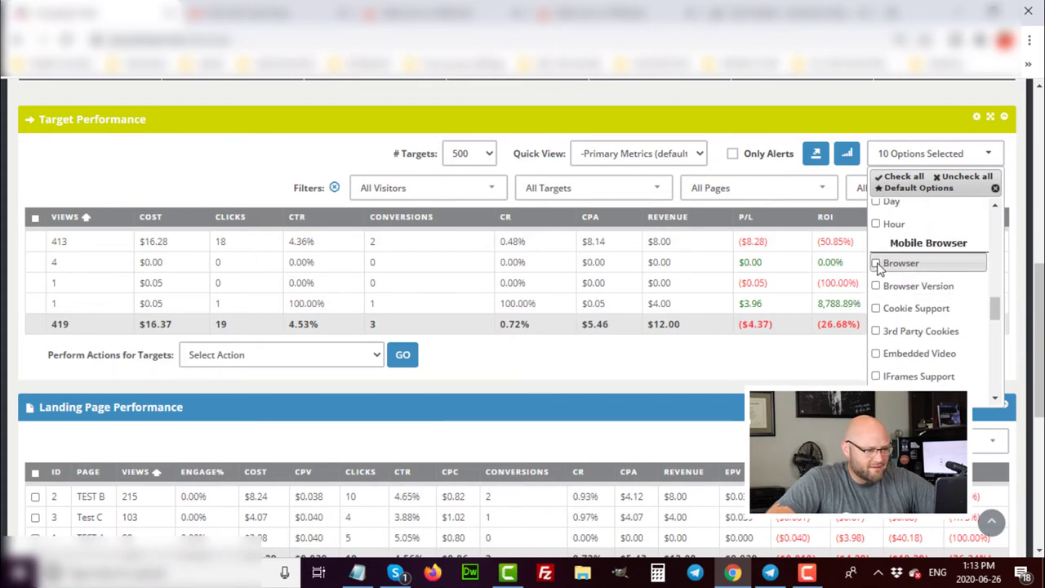
left_click(876, 263)
left_click(191, 170)
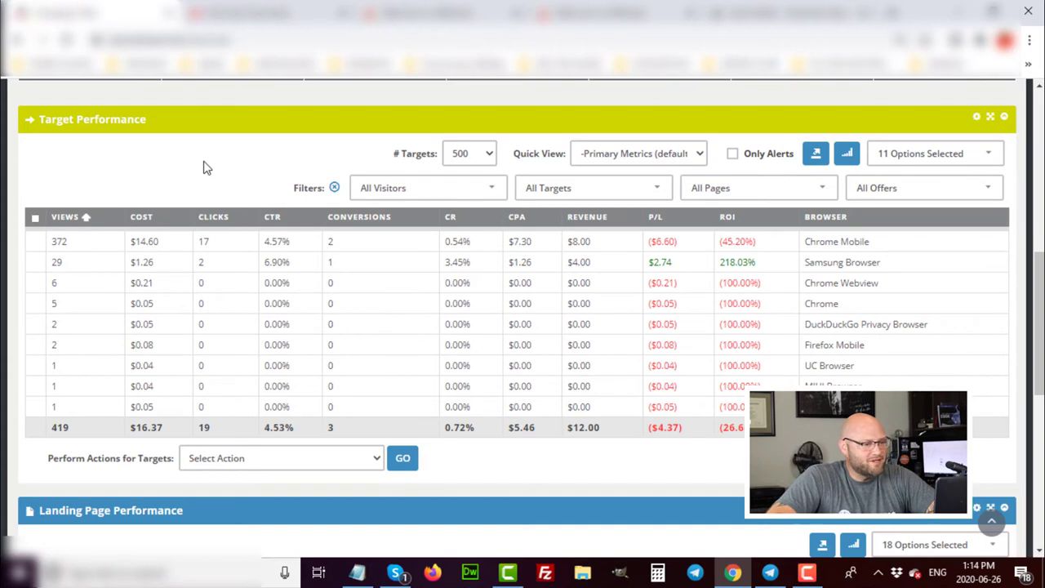
Break down the Target Performance table by publisher id instead of by Browser
left_click(910, 162)
scroll(930, 294, "down", 2)
scroll(931, 310, "down", 5)
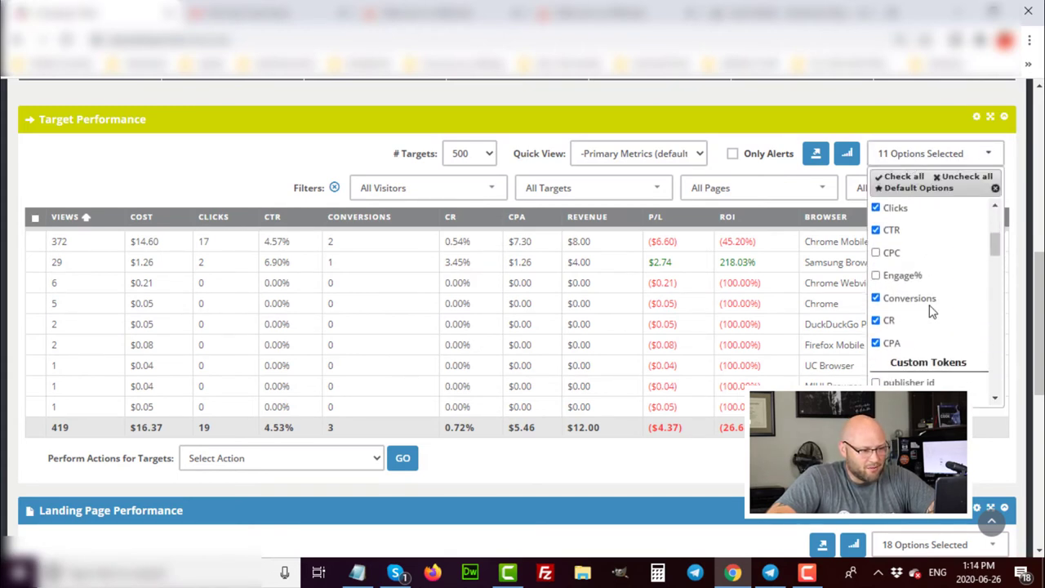
scroll(891, 260, "up", 2)
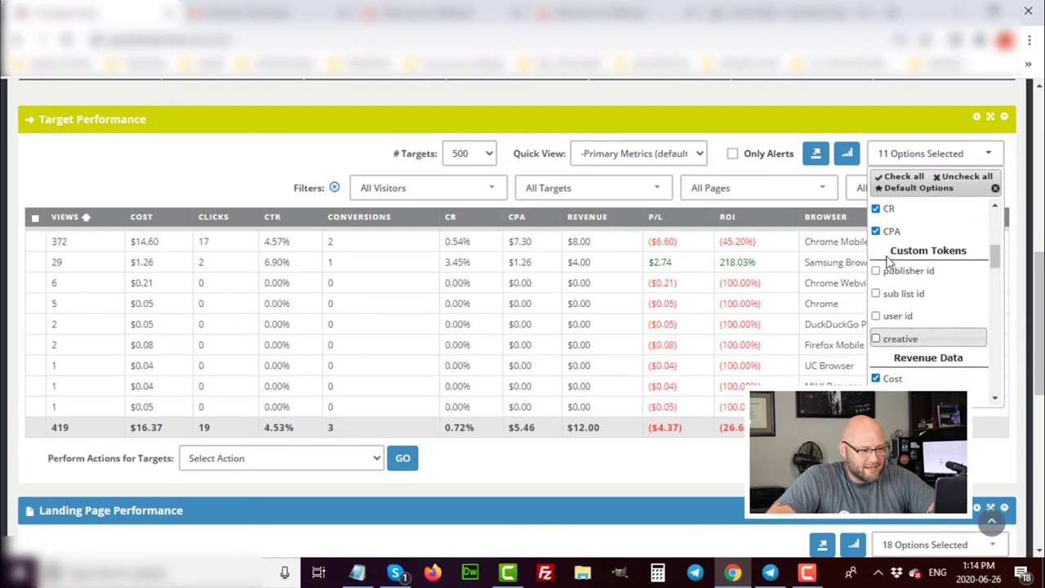
left_click(877, 272)
scroll(883, 290, "down", 8)
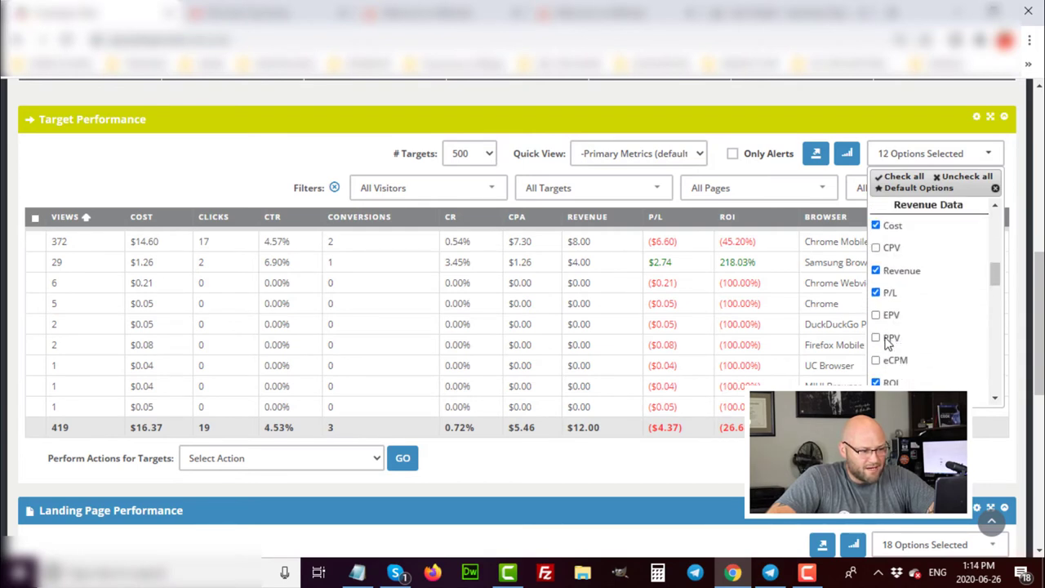
left_click(879, 263)
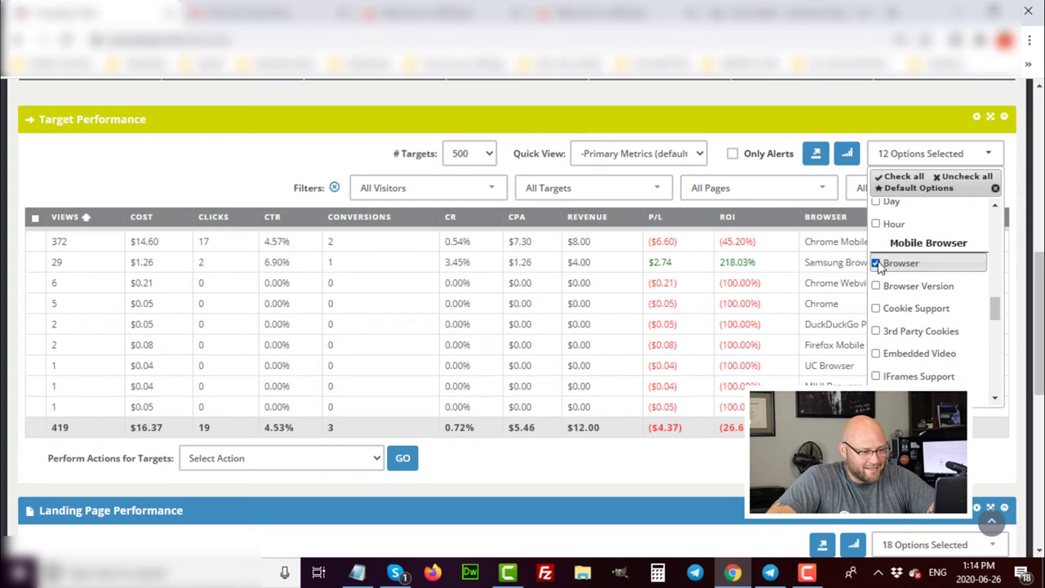
scroll(882, 265, "up", 3)
scroll(882, 268, "up", 4)
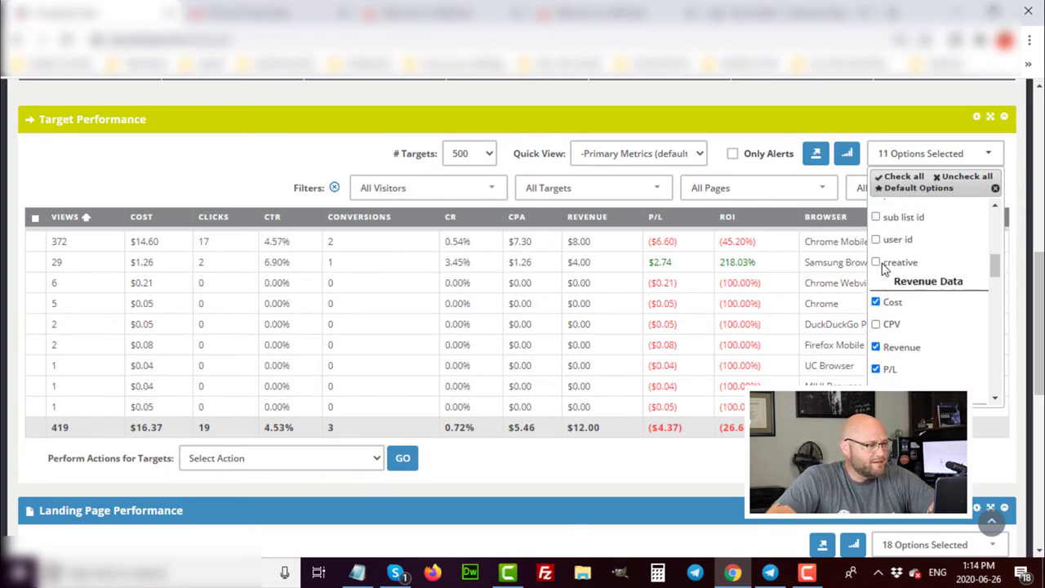
left_click(181, 184)
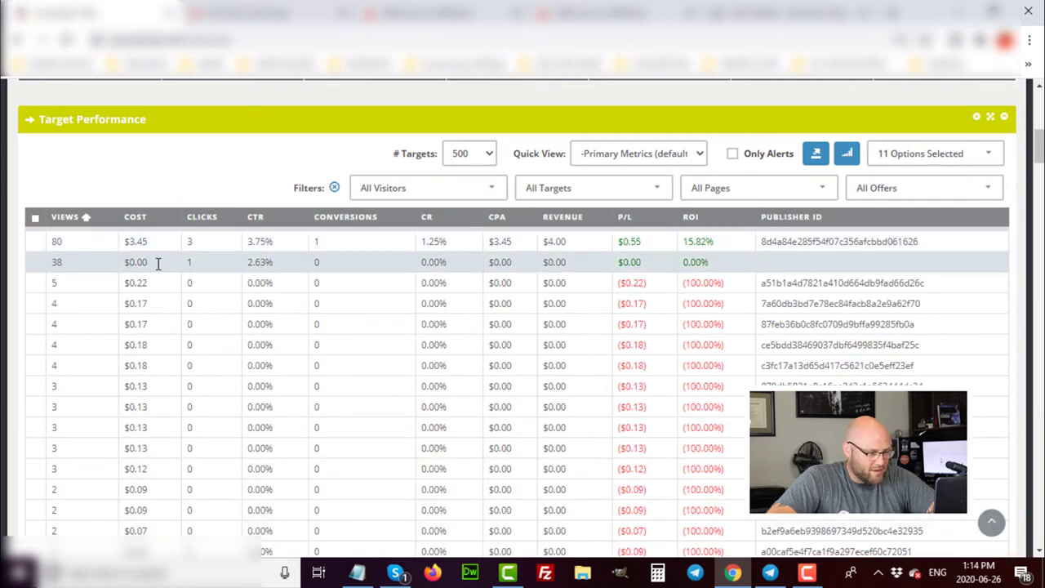
Examine the views, cost and conversions per publisher ID, plus the landing page and offer performance tables
left_click_drag(158, 263, 355, 264)
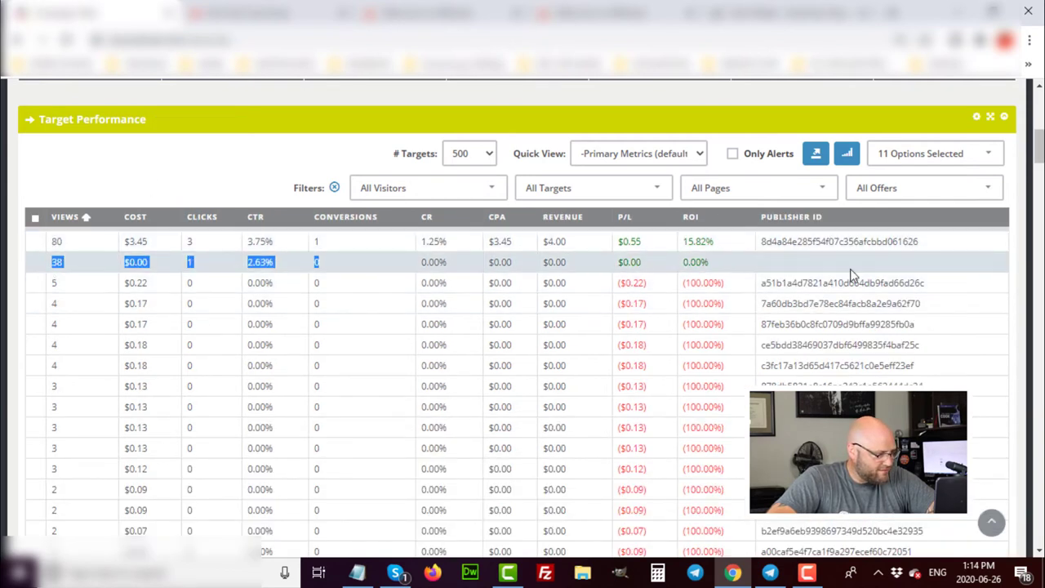
left_click(800, 271)
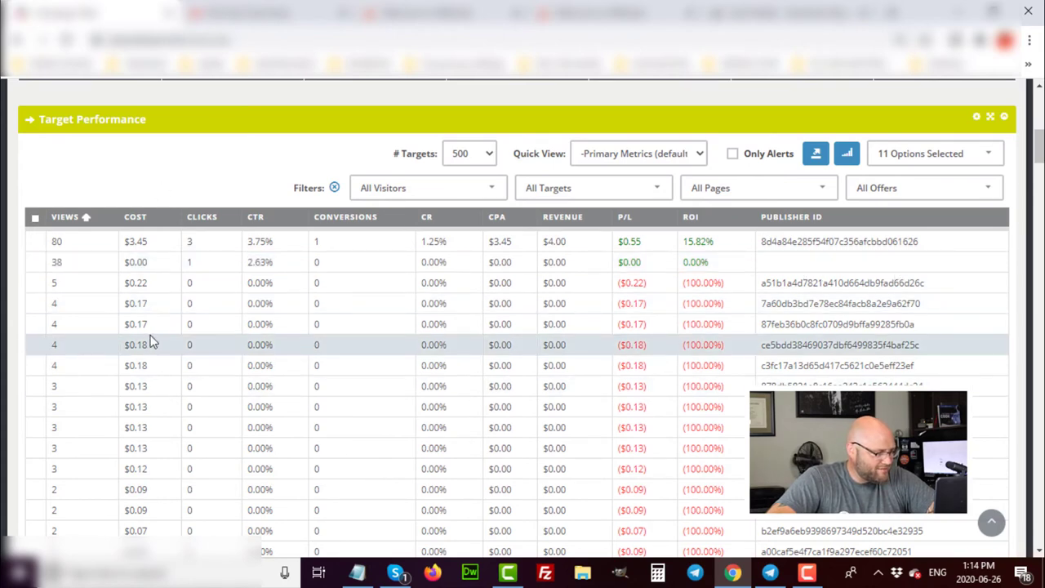
scroll(137, 272, "down", 2)
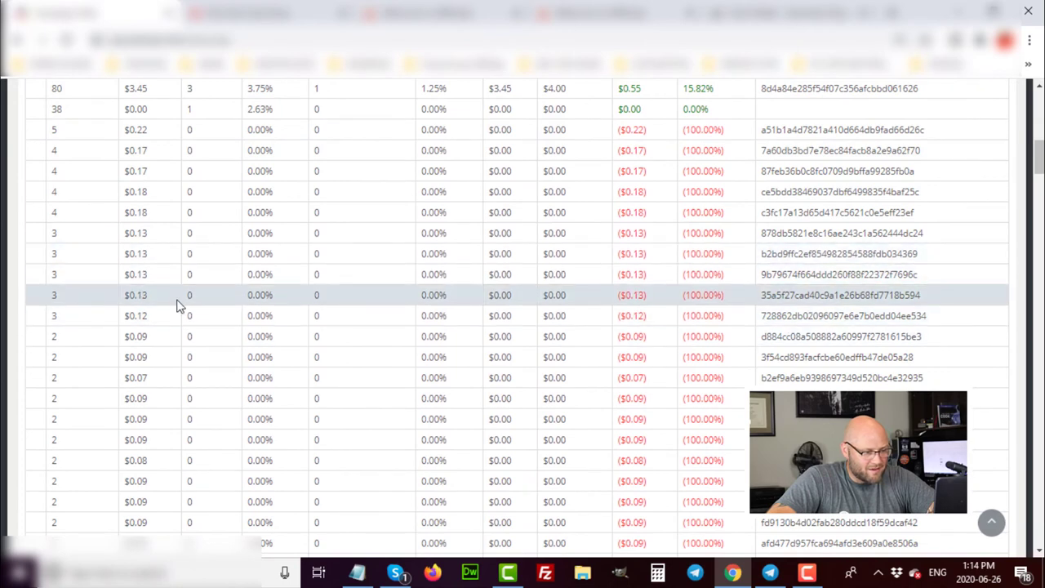
scroll(170, 277, "down", 4)
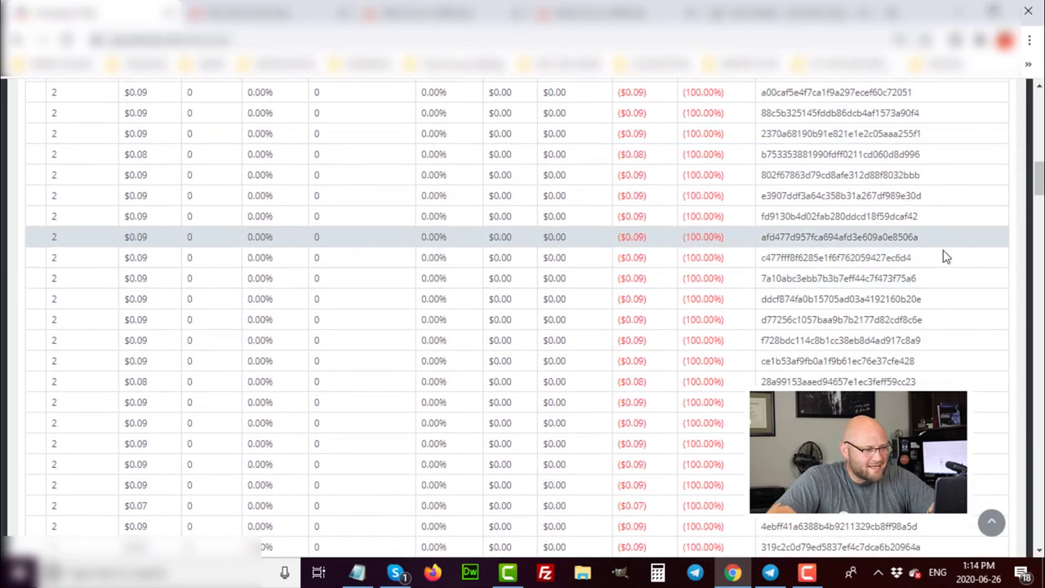
left_click_drag(944, 257, 762, 258)
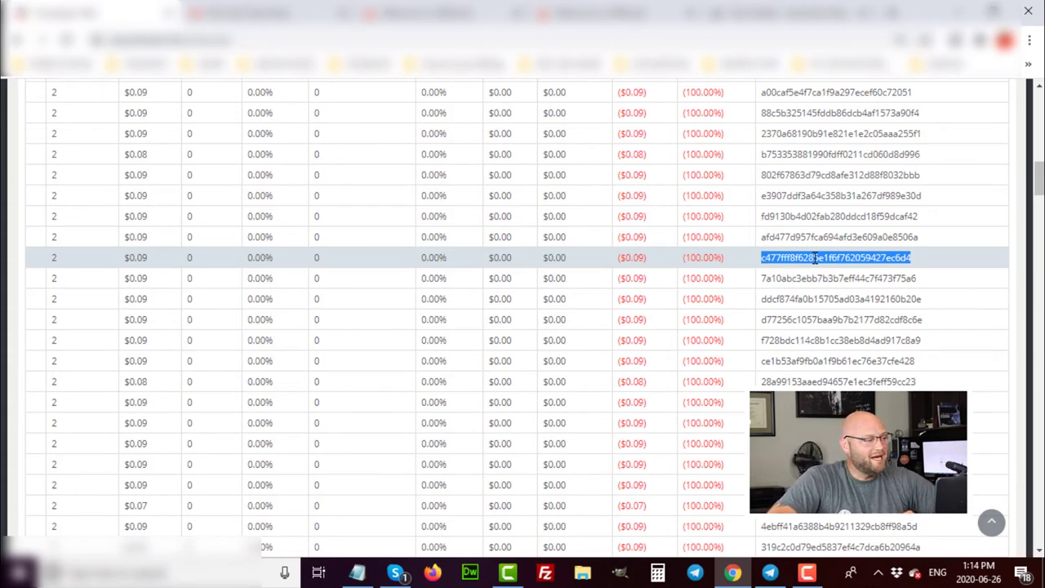
scroll(875, 168, "up", 3)
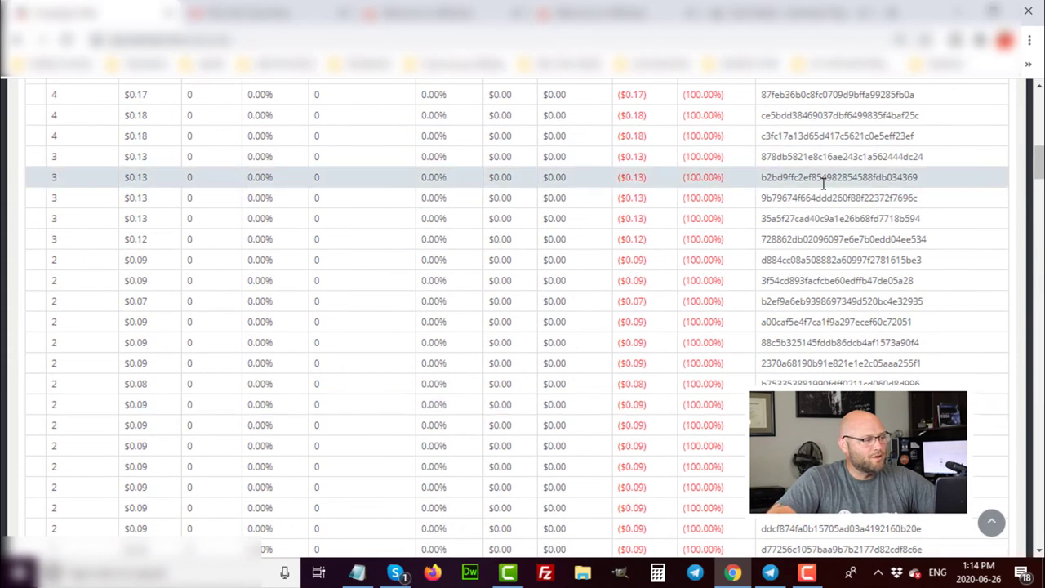
scroll(823, 185, "up", 2)
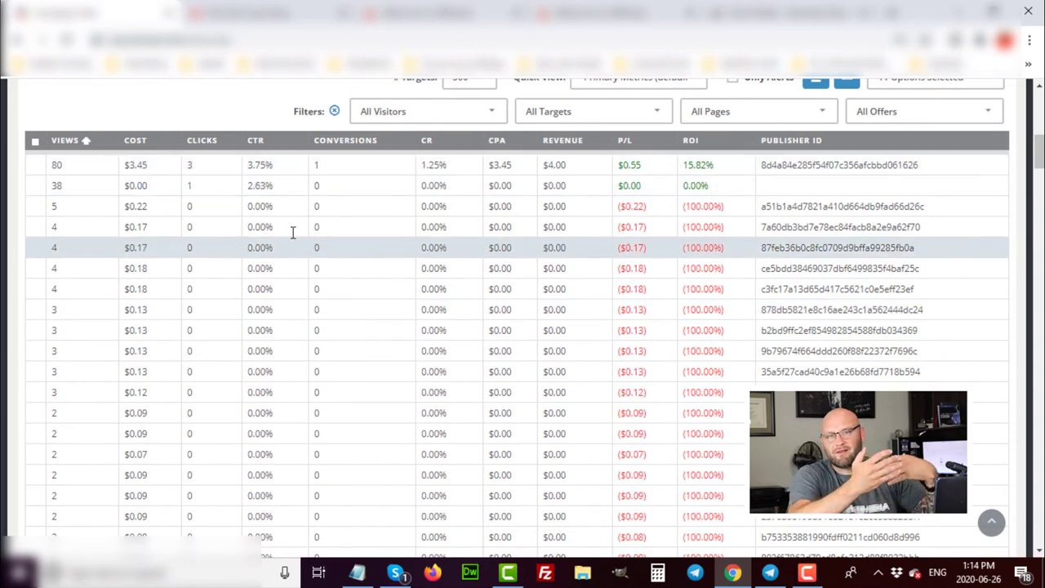
scroll(292, 233, "down", 2)
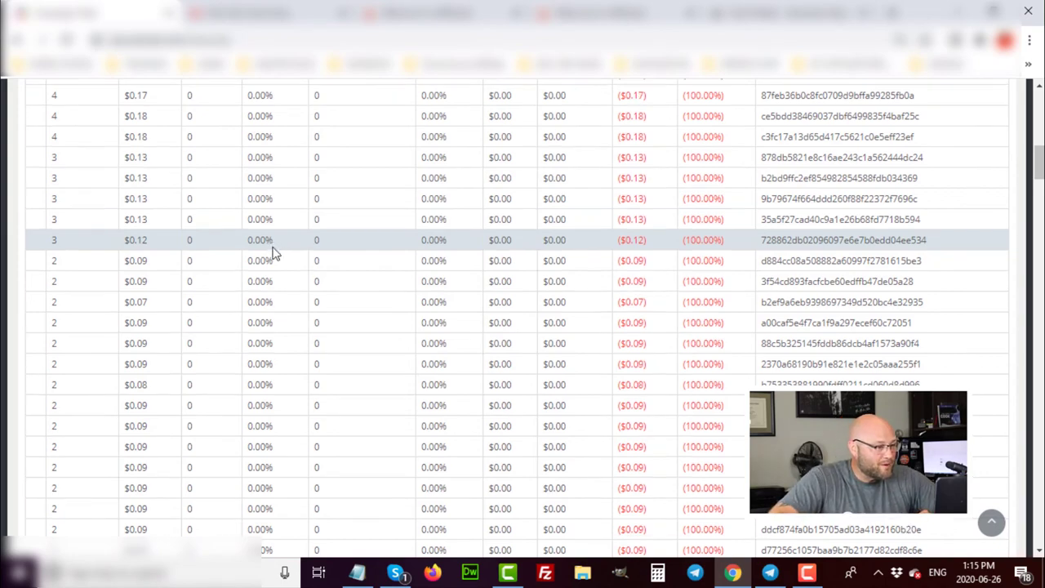
scroll(274, 247, "down", 15)
scroll(274, 252, "down", 15)
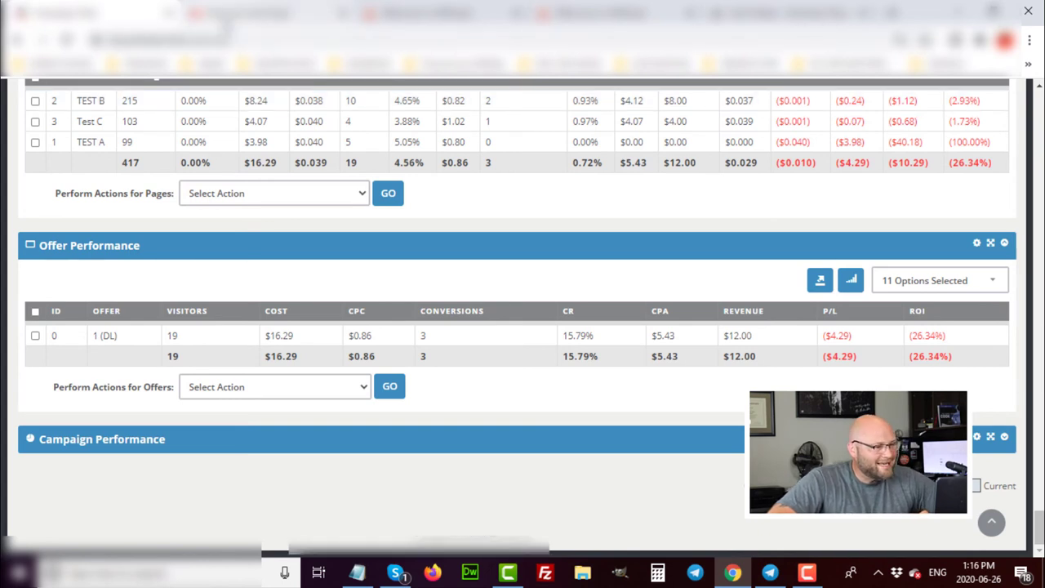
Switch to the ad network's Reporting page and filter the report by the Rish Ads Case Study campaign
left_click(227, 15)
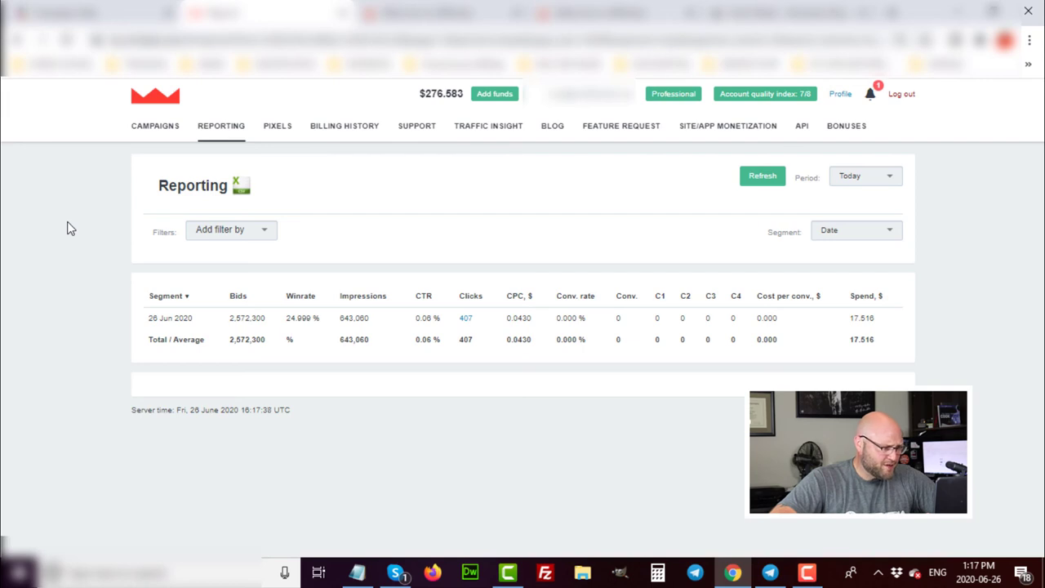
left_click(233, 232)
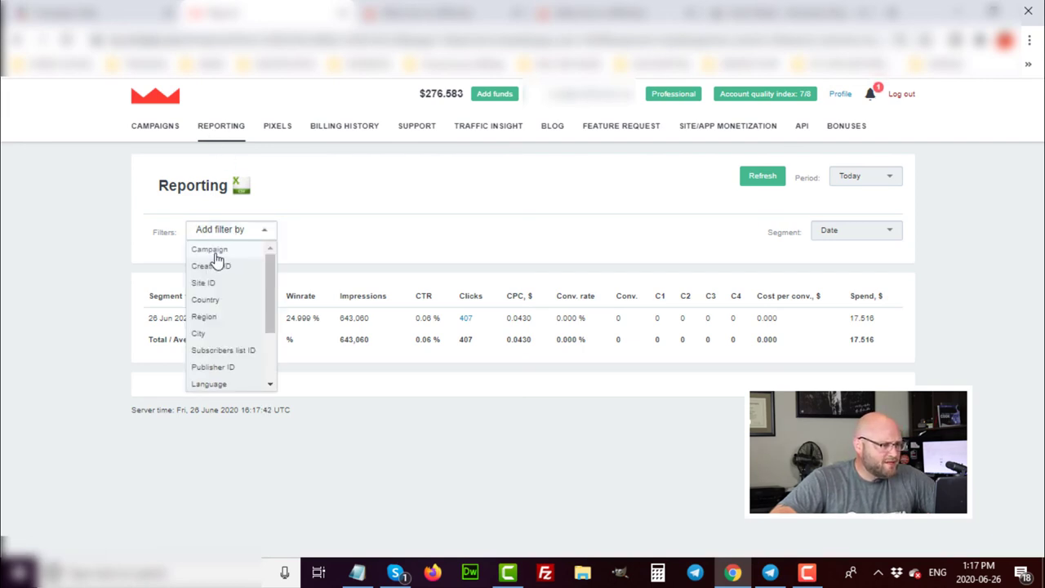
left_click(217, 253)
left_click(348, 230)
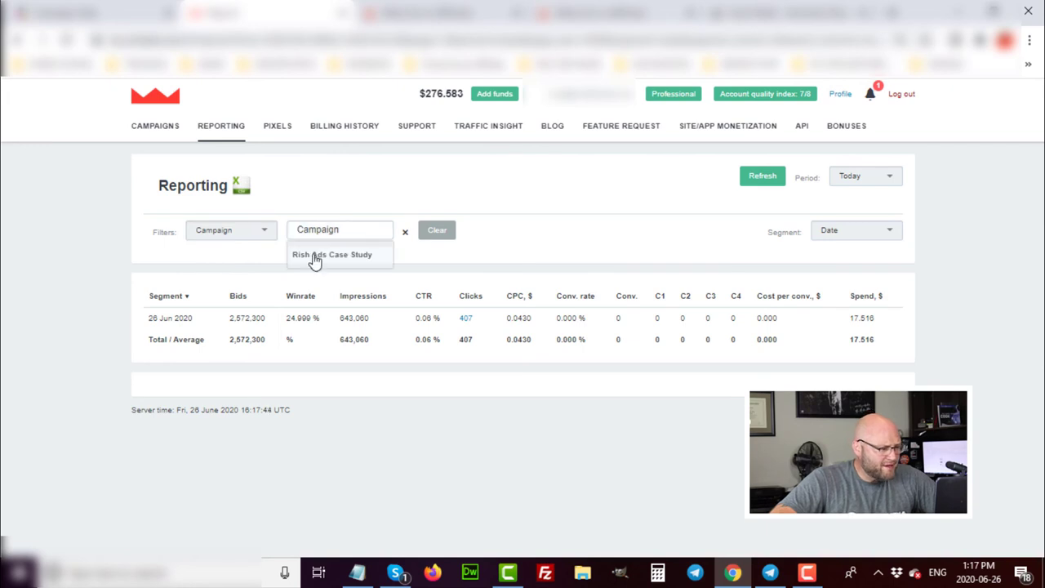
left_click(332, 254)
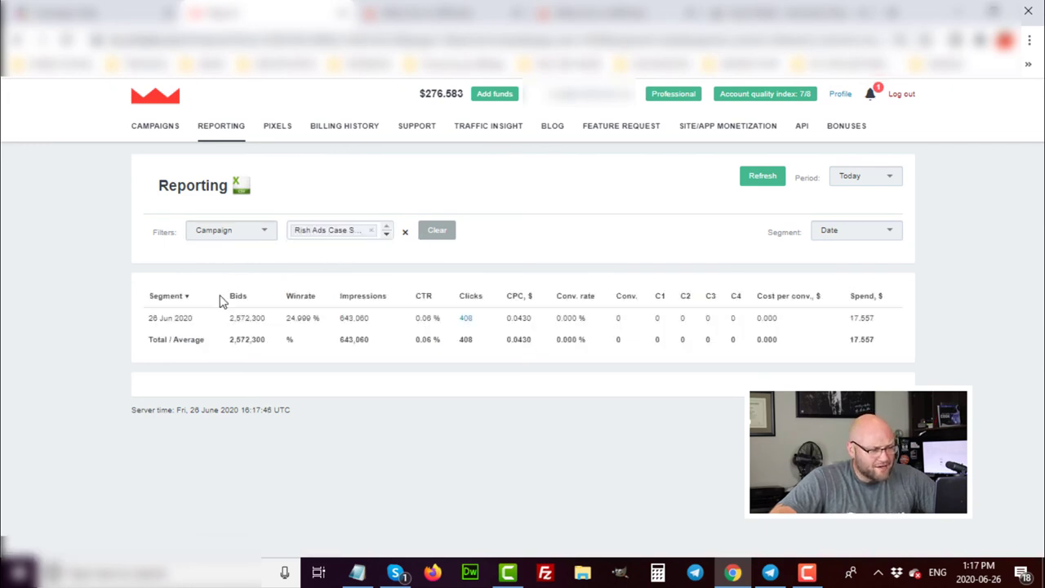
Review the segment options available for the campaign report, from Creative ID to Channel
left_click(830, 229)
scroll(875, 296, "down", 2)
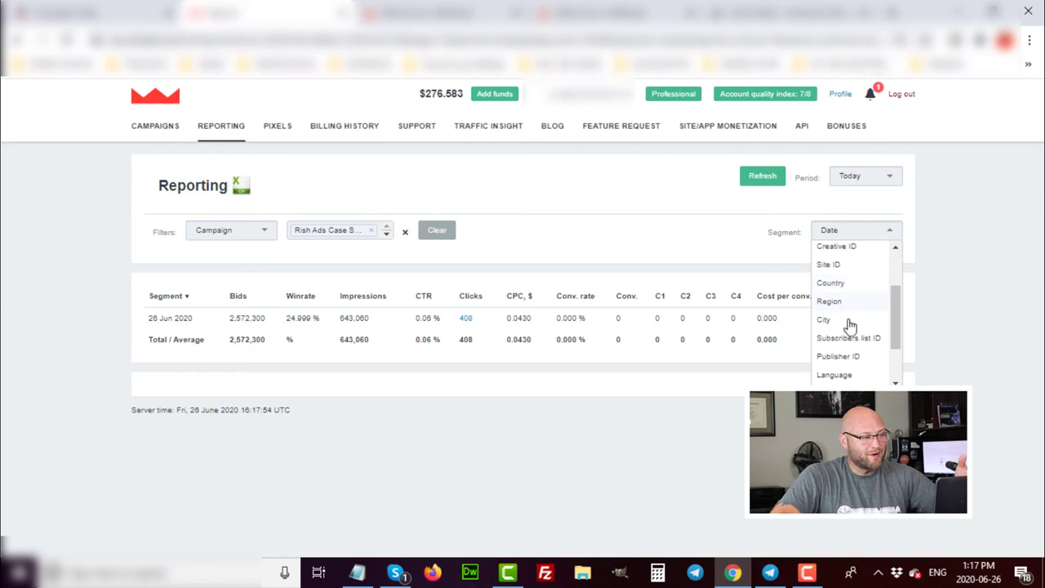
scroll(850, 327, "down", 2)
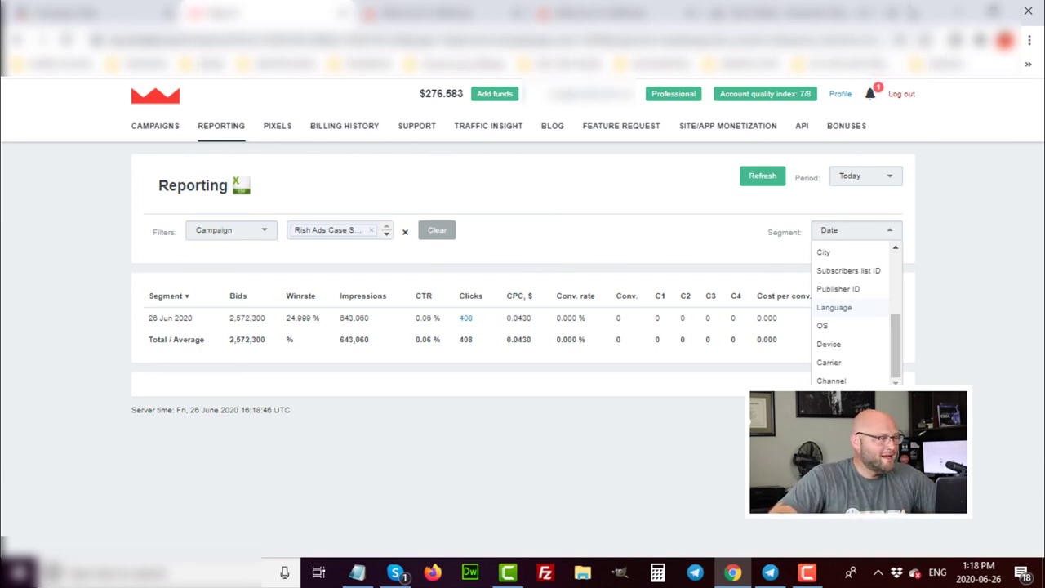
Open the Monetizer website alongside the other pages and log in to its Offer Marketplace
left_click(892, 13)
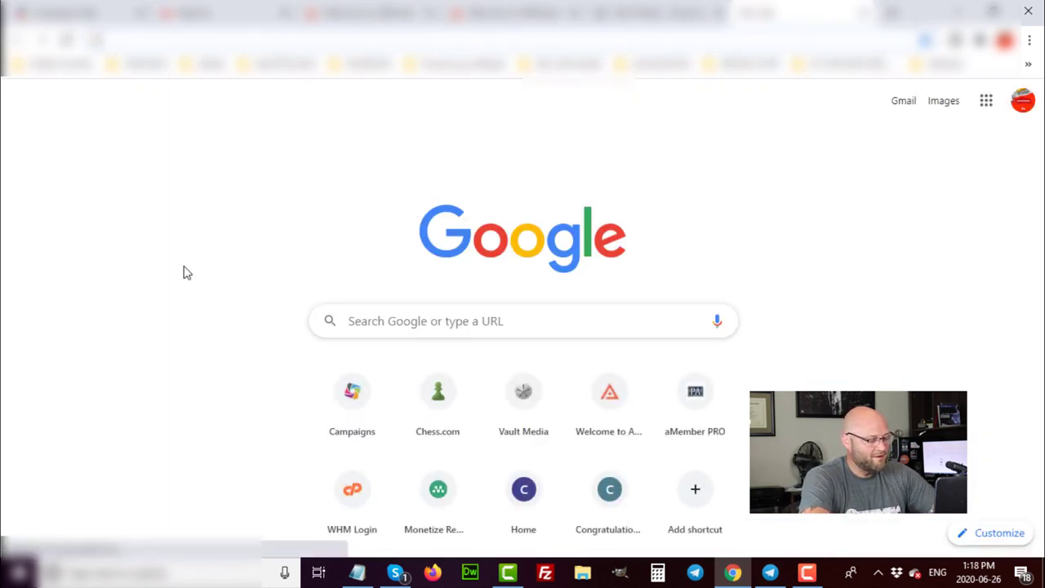
type("mo")
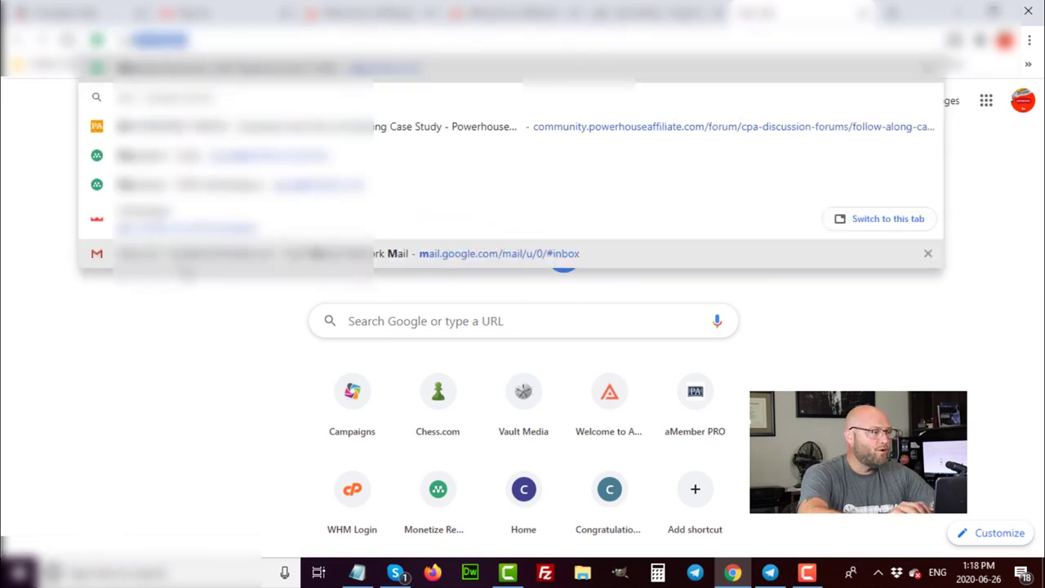
type("ne")
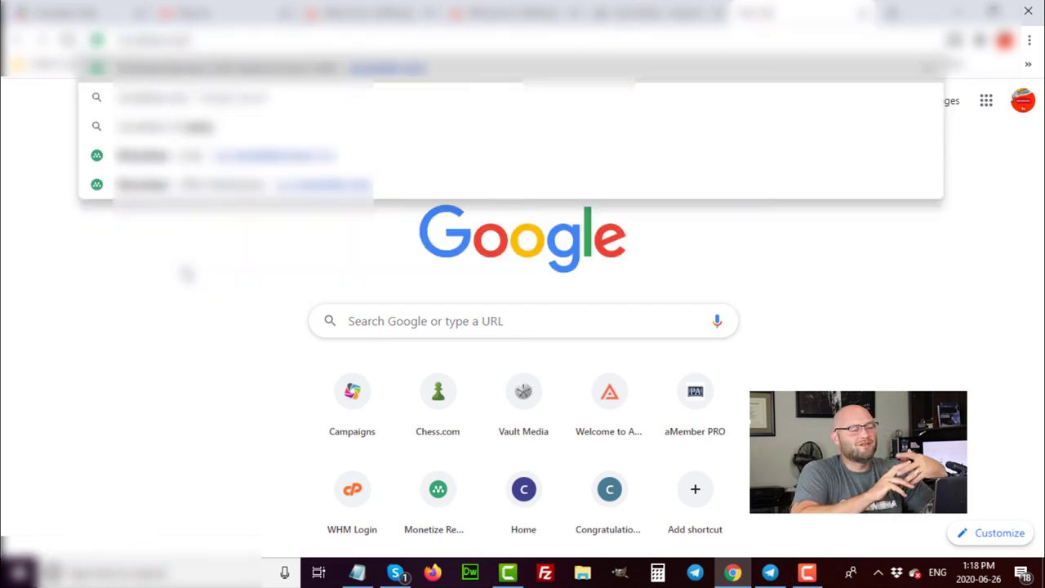
key("Return")
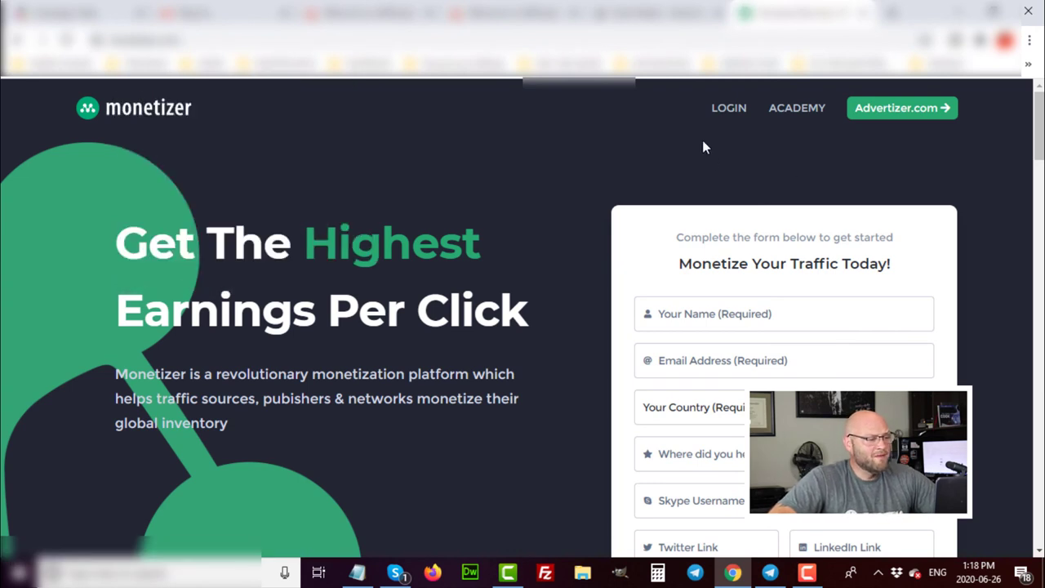
left_click(725, 116)
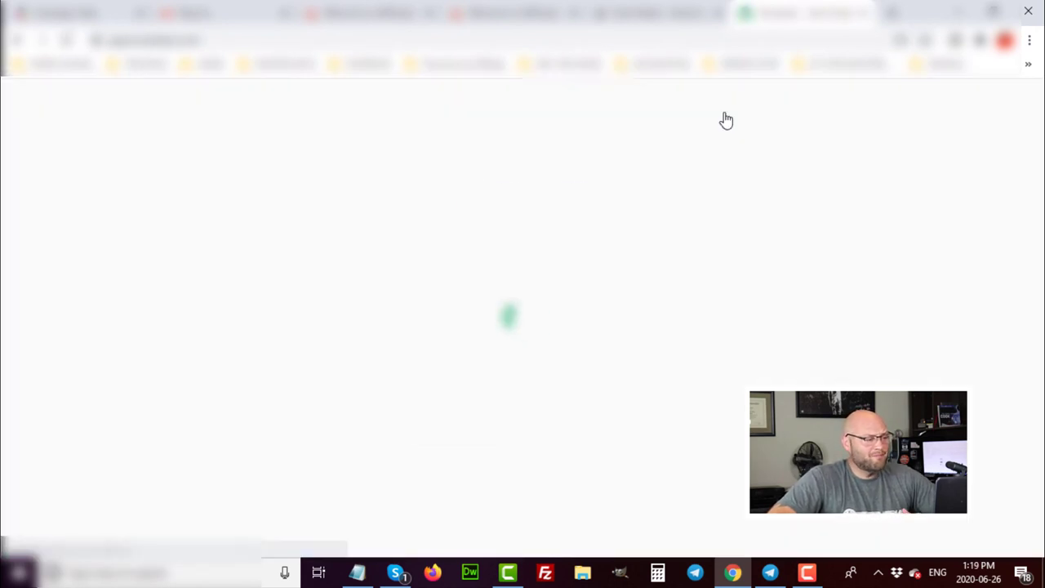
left_click(523, 382)
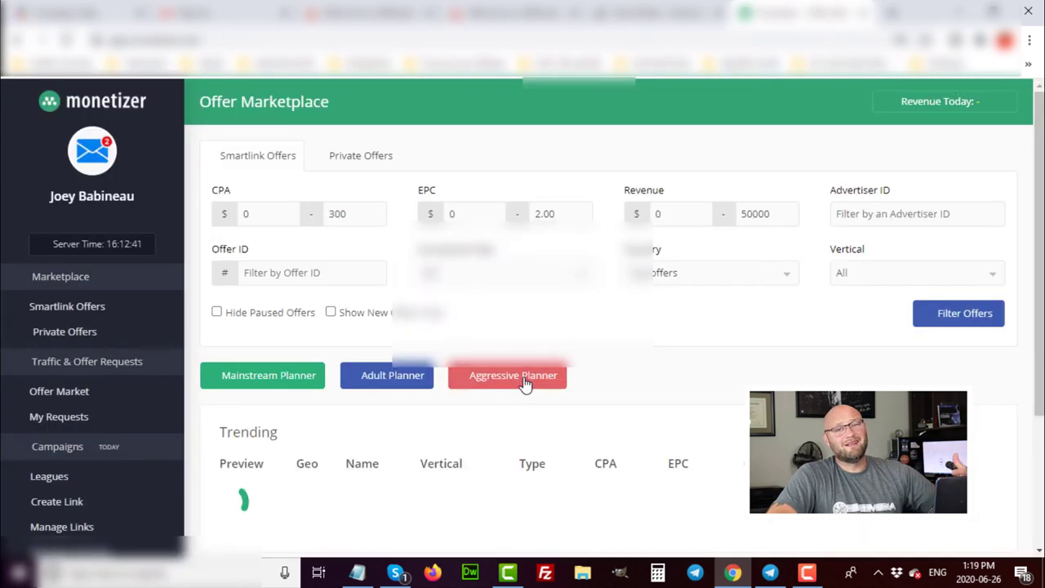